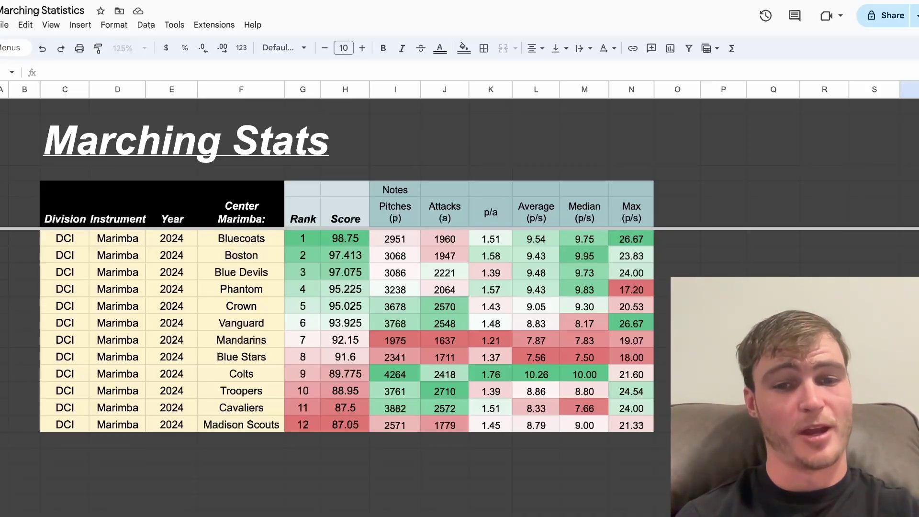
Step: Sort the sheet by the Pitches (p) column from highest to lowest
right_click(400, 91)
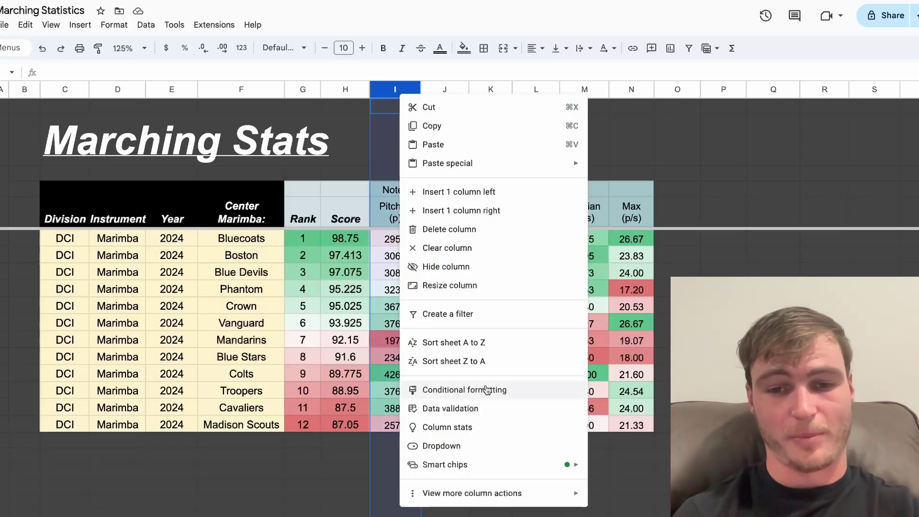
left_click(416, 362)
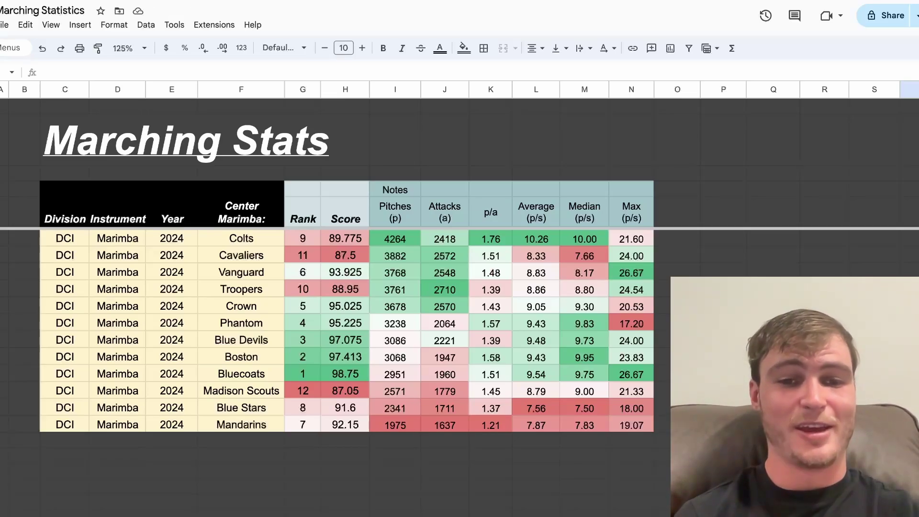
Step: Compare the Rank values of the corps against the Pitches order, from Bluecoats up to Crown and across Colts, Troopers, Madison Scouts and Mandarins
left_click(301, 378)
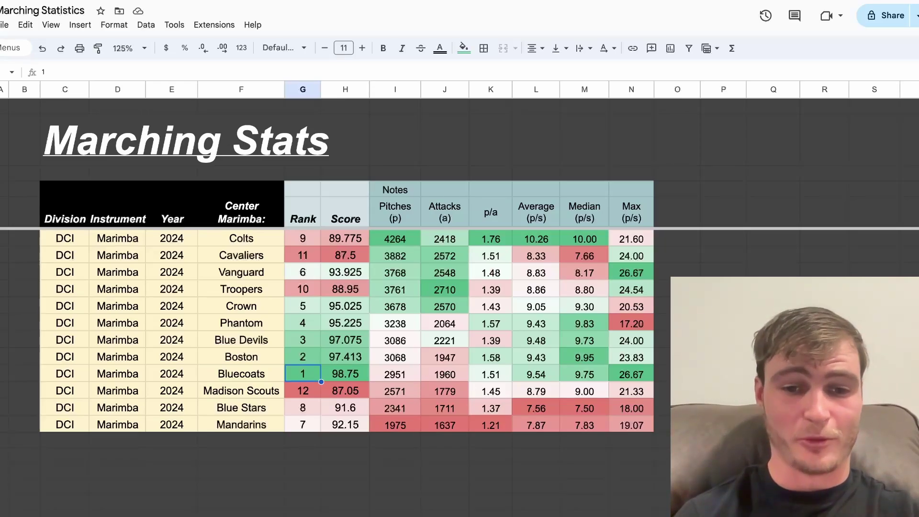
key("Up")
key("Up")
key("Up")
key("Up")
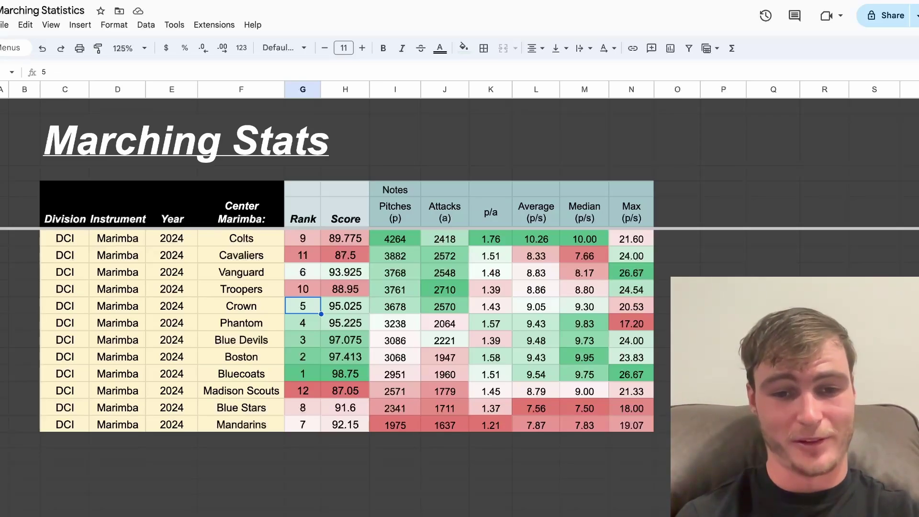
left_click(310, 241)
left_click(306, 288)
left_click(306, 393)
left_click(306, 424)
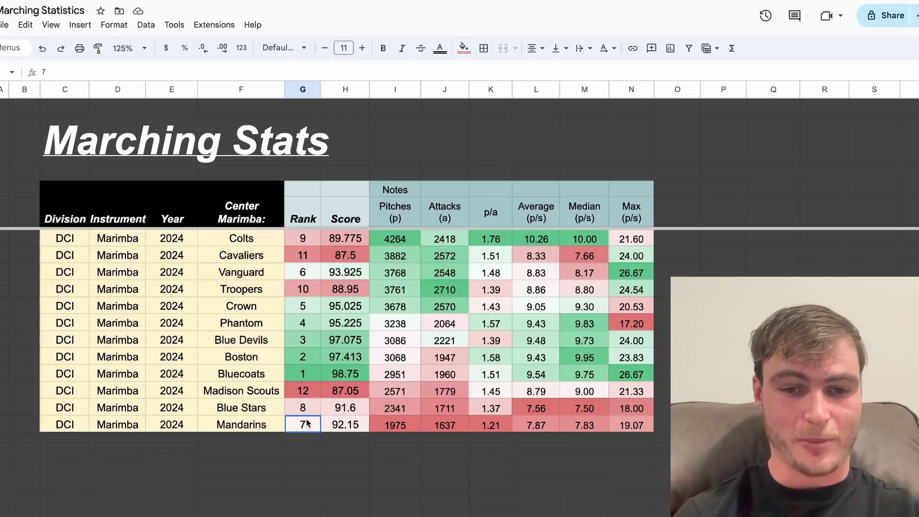
Step: Select all corps' Pitches values to check their average, and go through the three highest Attacks values from Troopers to Crown
left_click(404, 241)
left_click(401, 426, "shift")
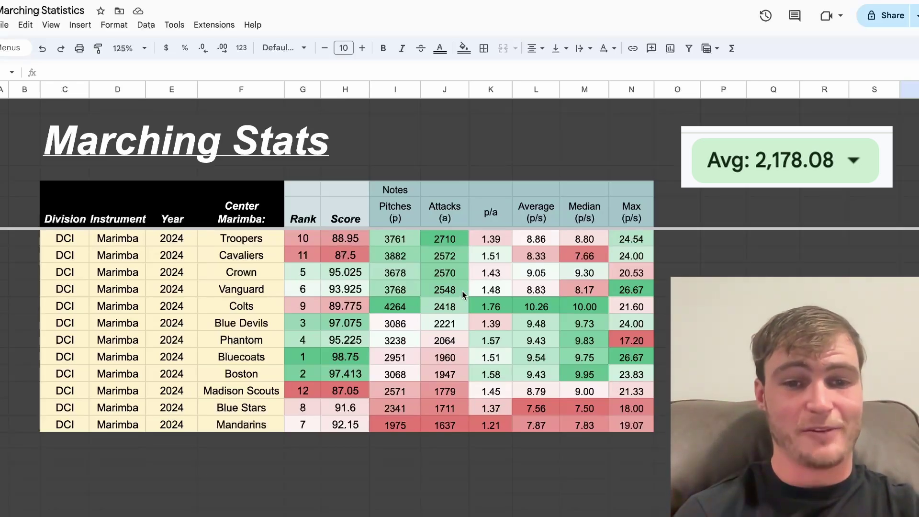
left_click(439, 243)
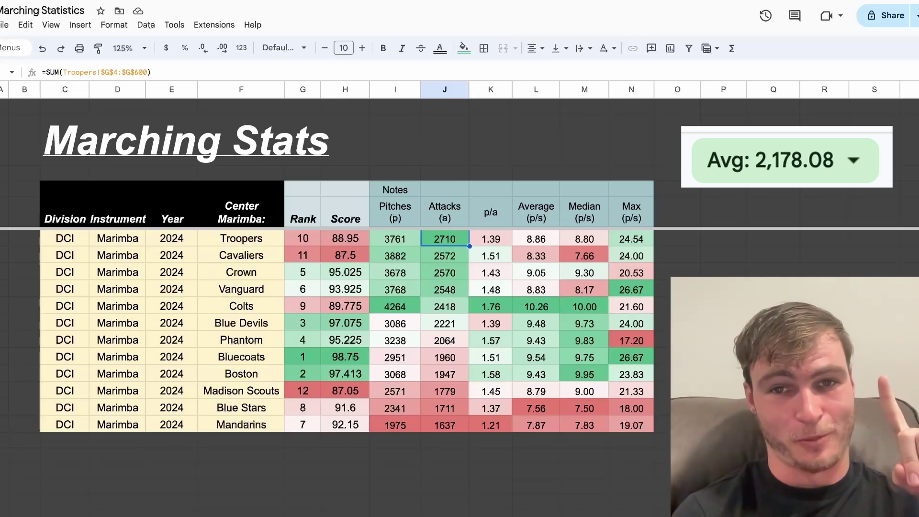
key("Down")
key("Down")
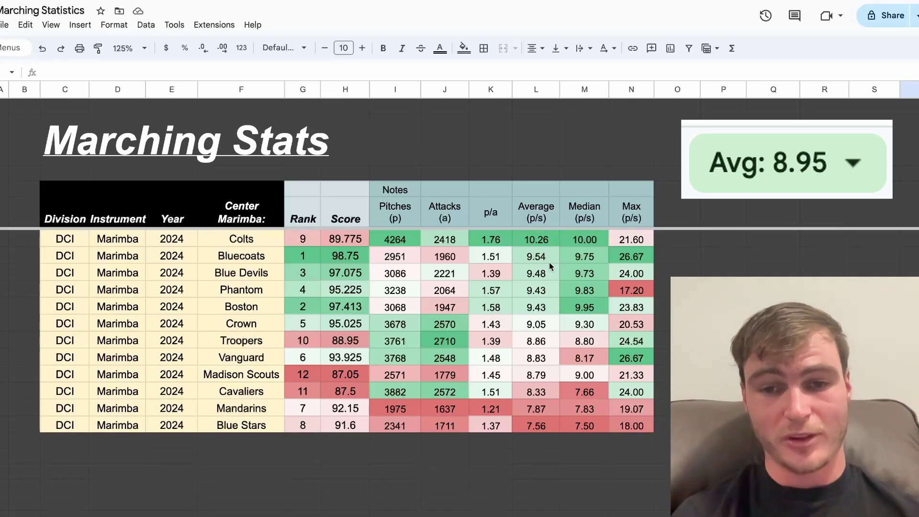
Step: Examine the Average (p/s) values from Bluecoats to Crown and the highest Median (p/s) values from Colts downward
left_click_drag(549, 262, 549, 323)
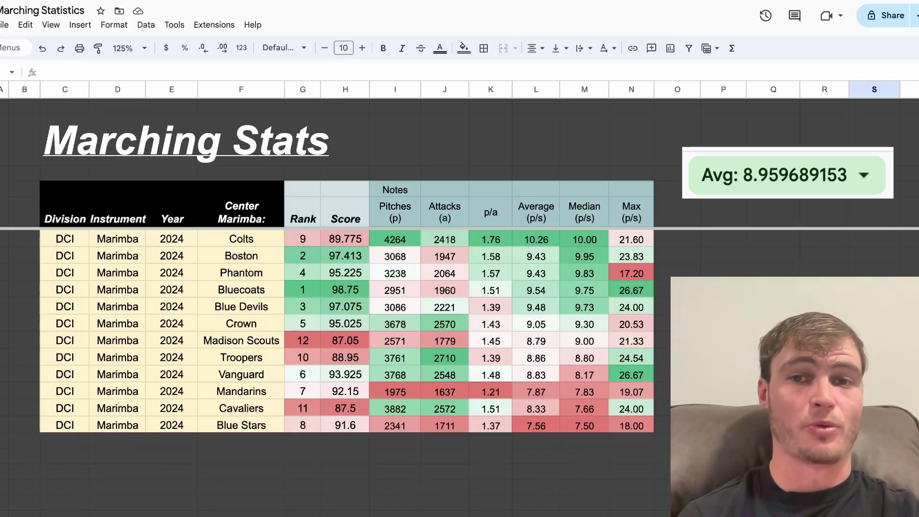
left_click(588, 246)
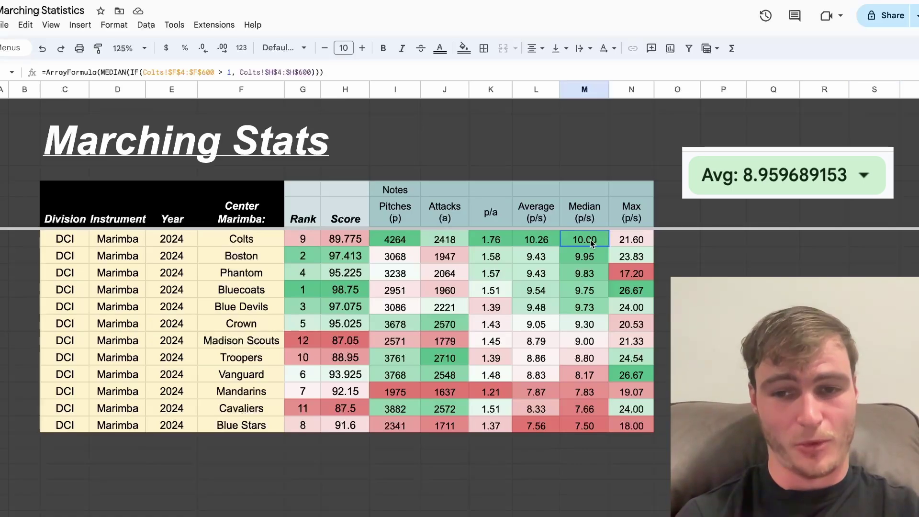
key("Down")
key("Down")
key("Up")
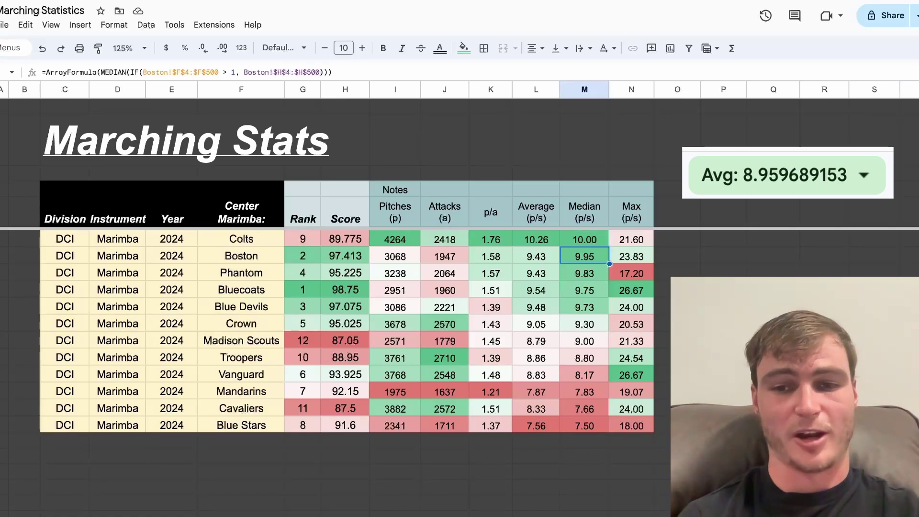
key("shift+Down")
key("shift+Down")
key("shift+Down")
key("shift+Down")
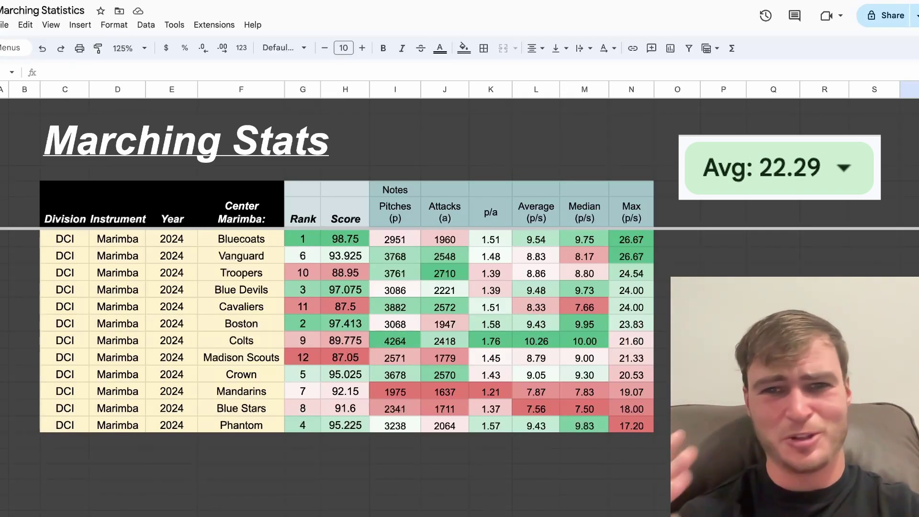
Step: Compare the tied Max (p/s) values of Bluecoats and Vanguard, and those of Blue Devils and Cavaliers
left_click_drag(631, 239, 631, 256)
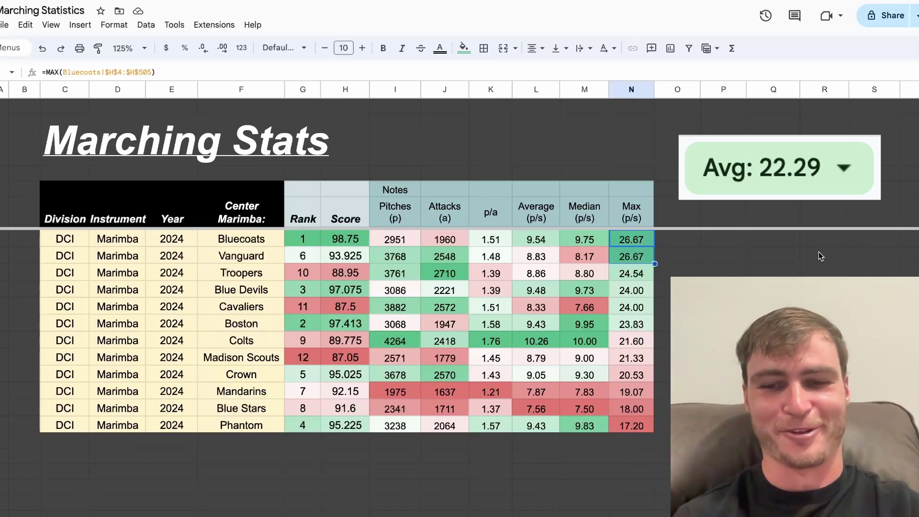
left_click_drag(622, 287, 630, 307)
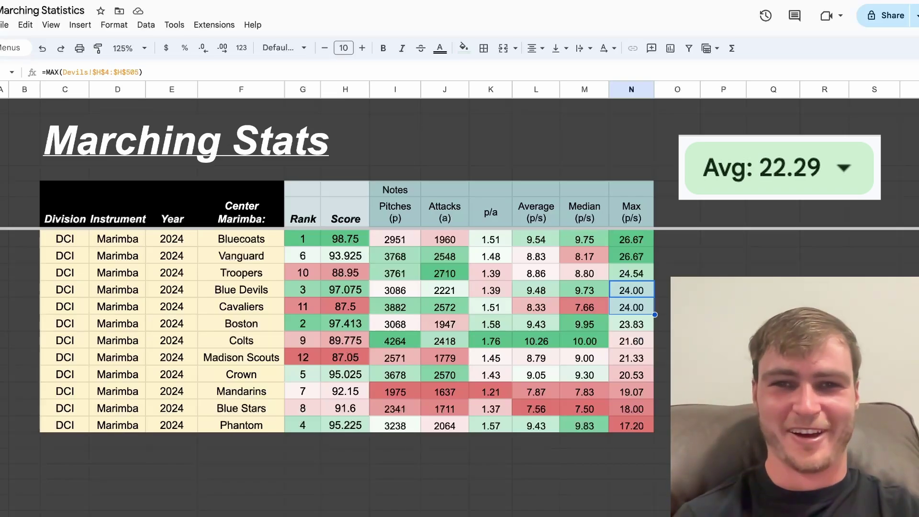
left_click(909, 383)
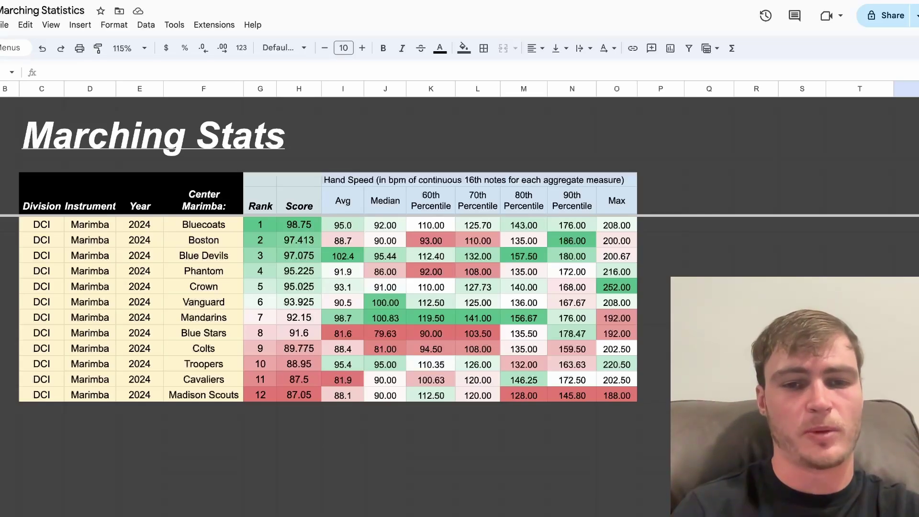
Step: Sort the hand speed sheet in descending order by the Avg column, followed by the Median column
right_click(340, 92)
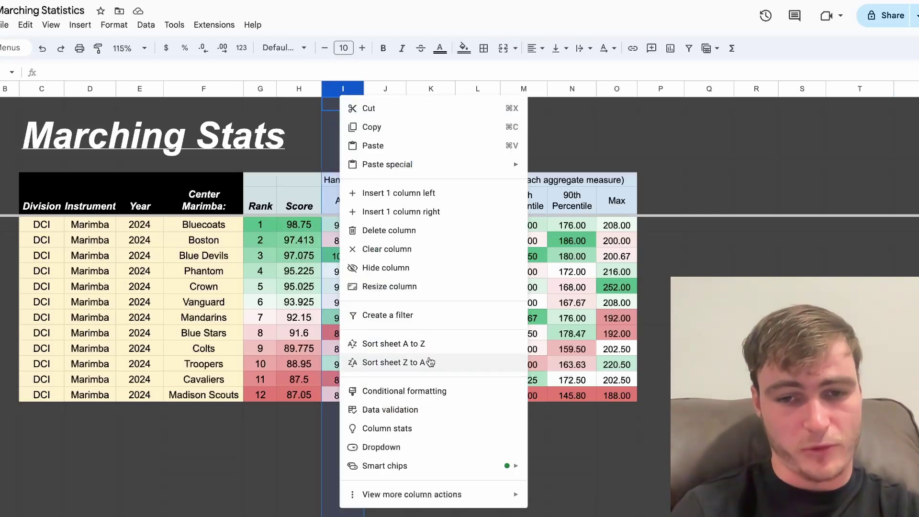
left_click(430, 365)
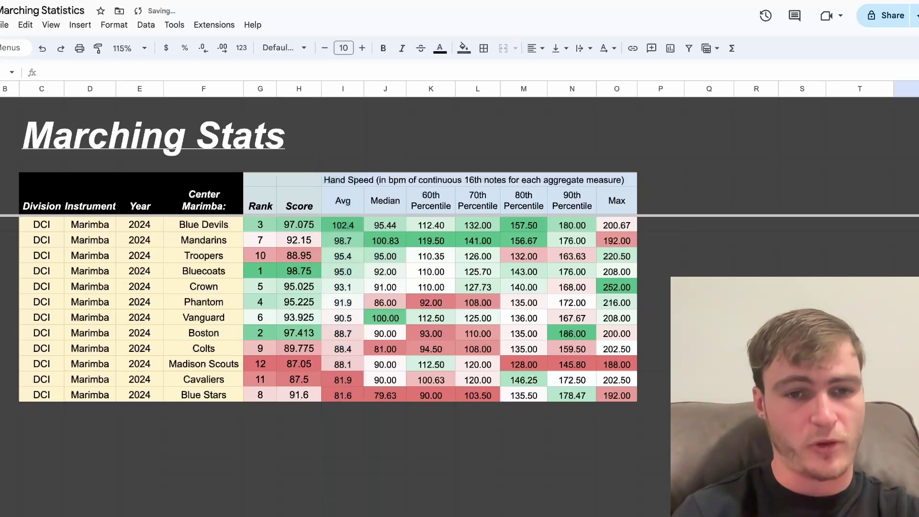
right_click(382, 89)
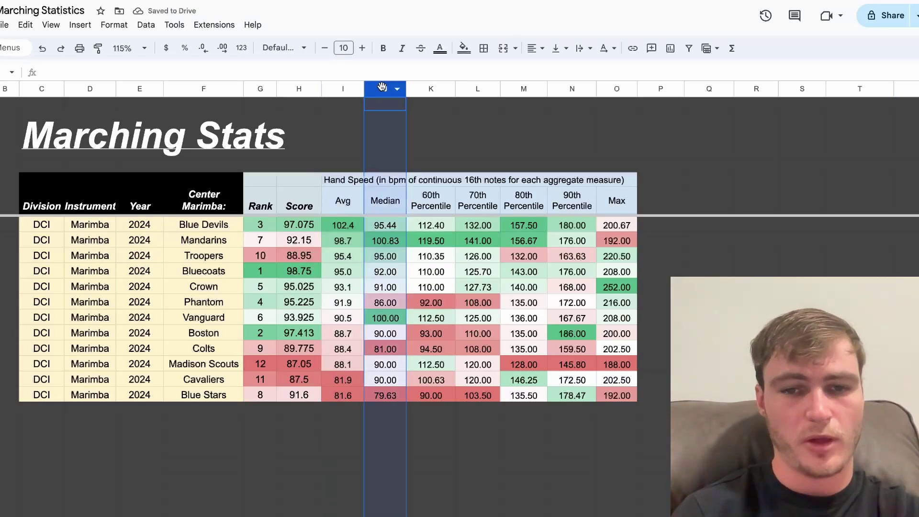
left_click(485, 354)
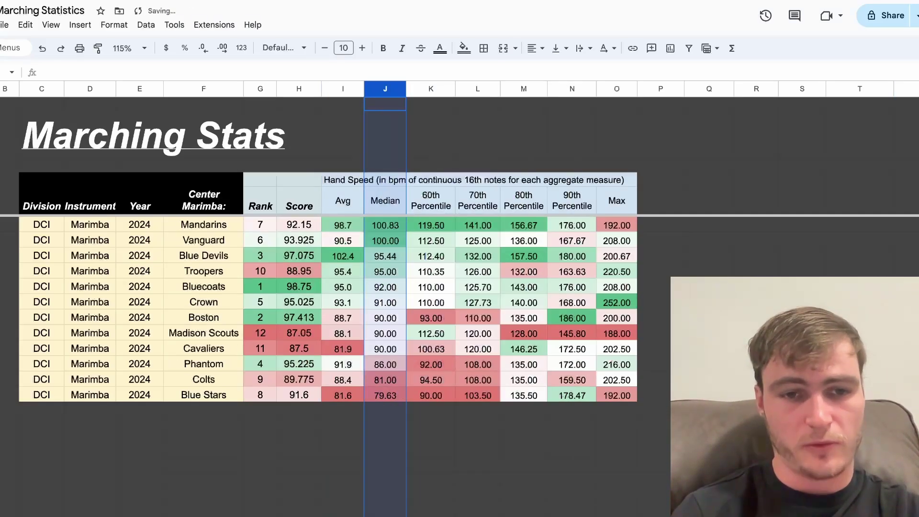
left_click(859, 431)
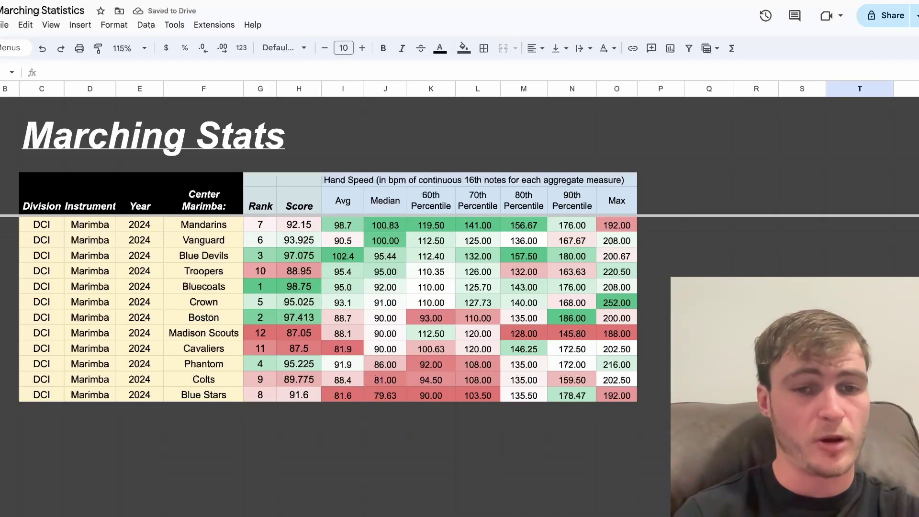
Step: Sort the hand speed sheet by the 60th Percentile column from highest to lowest
right_click(424, 92)
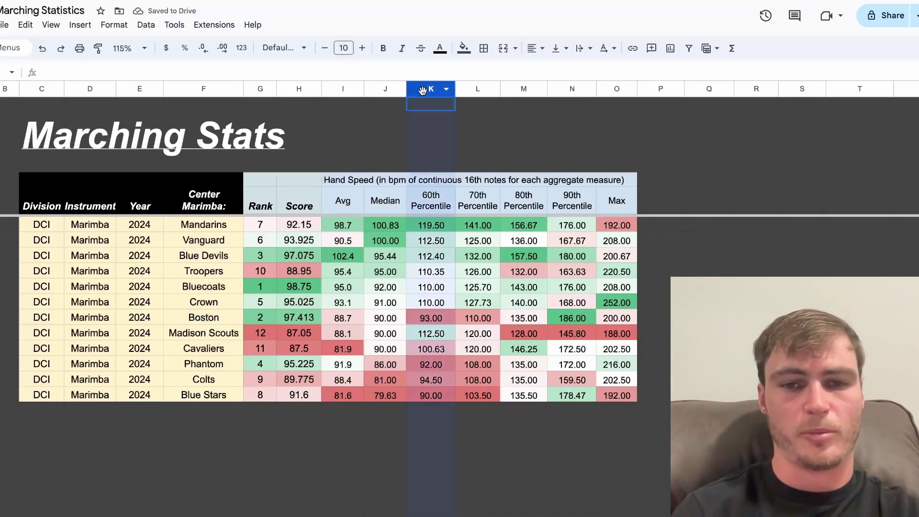
left_click(507, 364)
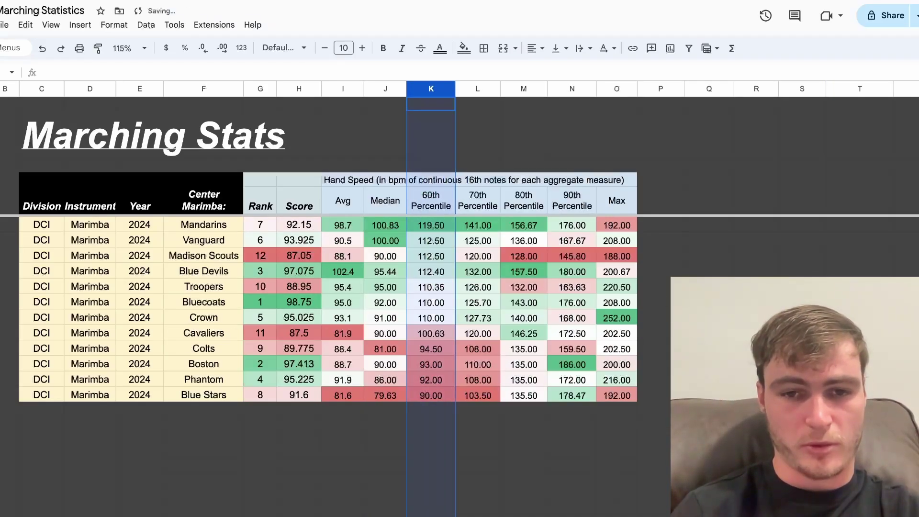
left_click(906, 144)
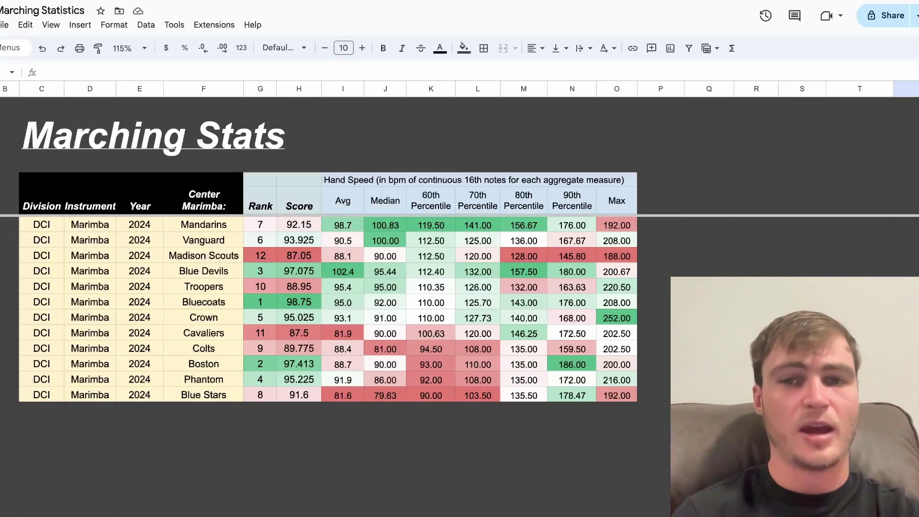
Step: Sort the hand speed sheet by the 70th Percentile column from highest to lowest
right_click(472, 92)
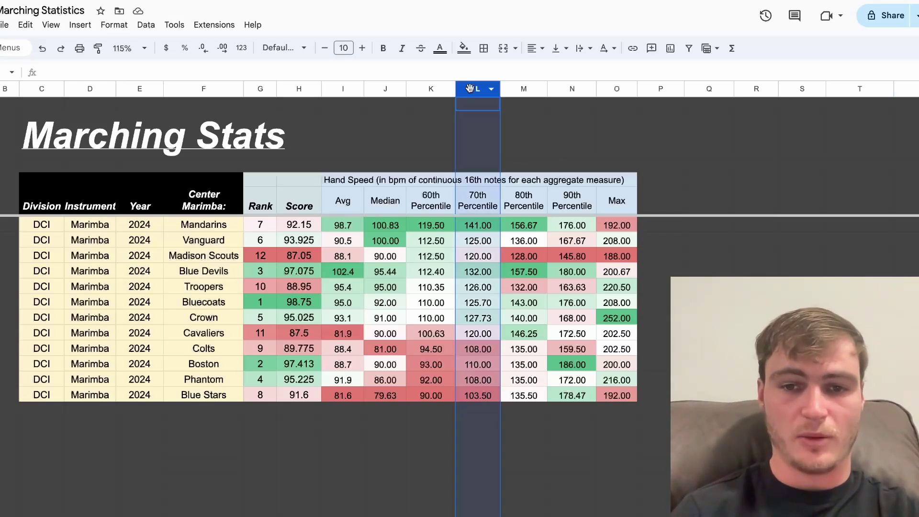
left_click(539, 355)
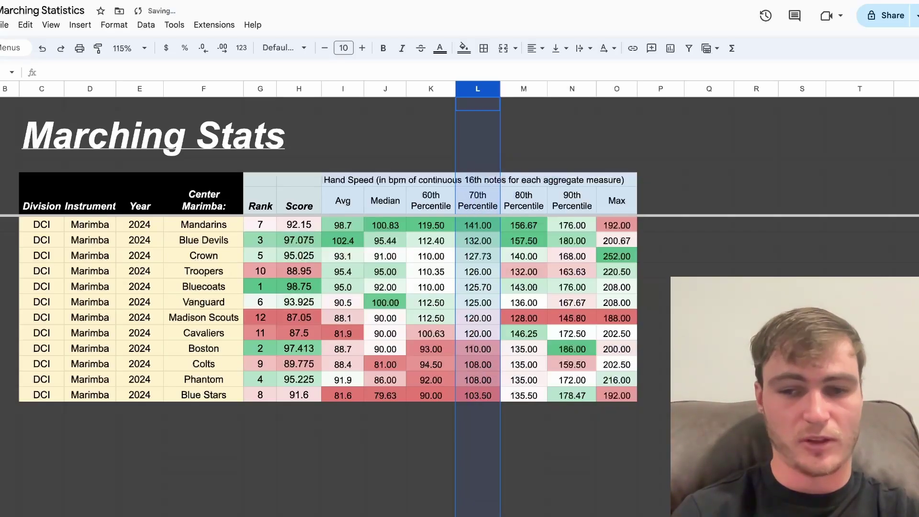
left_click(907, 335)
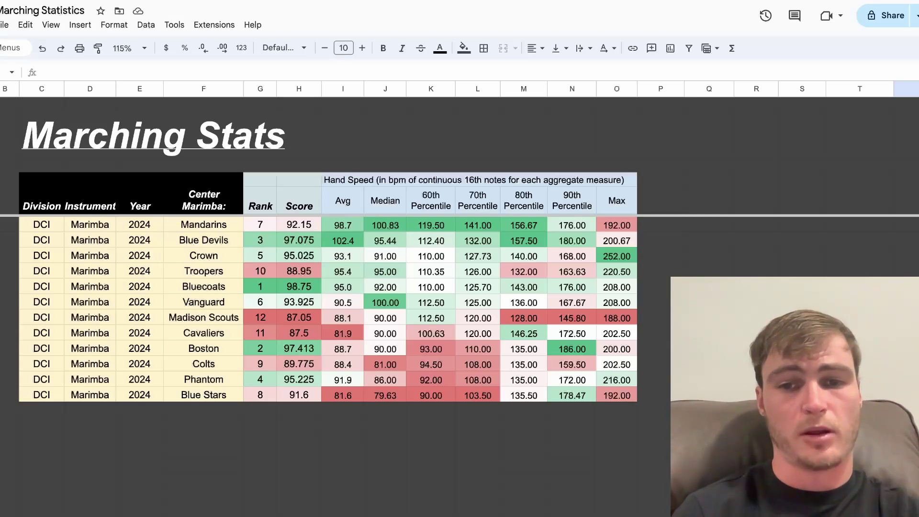
Step: Sort the hand speed sheet by the 80th Percentile column from highest to lowest
left_click(526, 91)
right_click(526, 91)
left_click(581, 354)
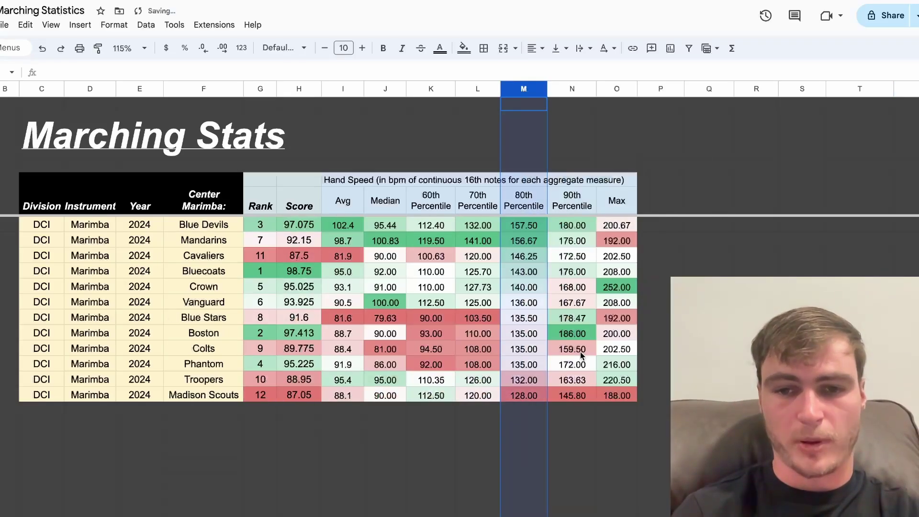
left_click(906, 354)
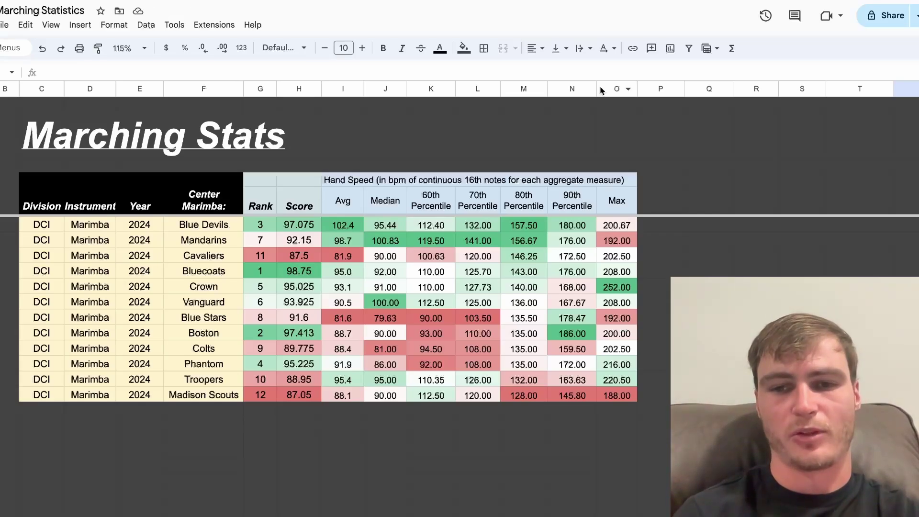
Step: Sort the hand speed sheet by the 90th Percentile column from highest to lowest
left_click(568, 90)
right_click(568, 91)
left_click(622, 354)
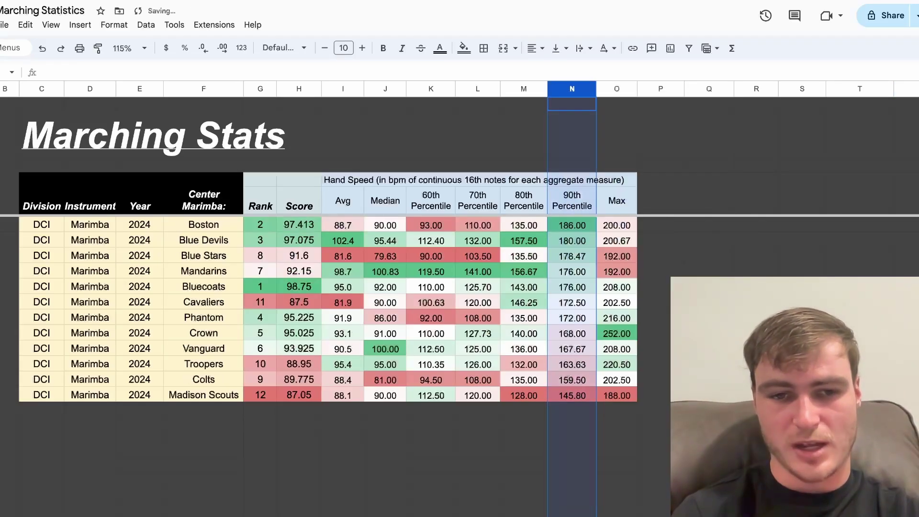
left_click(906, 103)
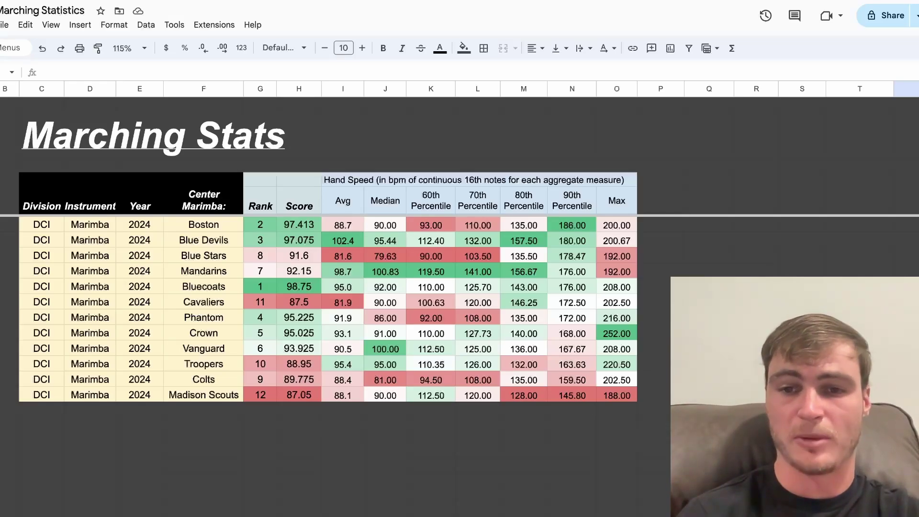
Step: Sort the hand speed sheet by its Max column from highest to lowest
right_click(616, 89)
left_click(643, 359)
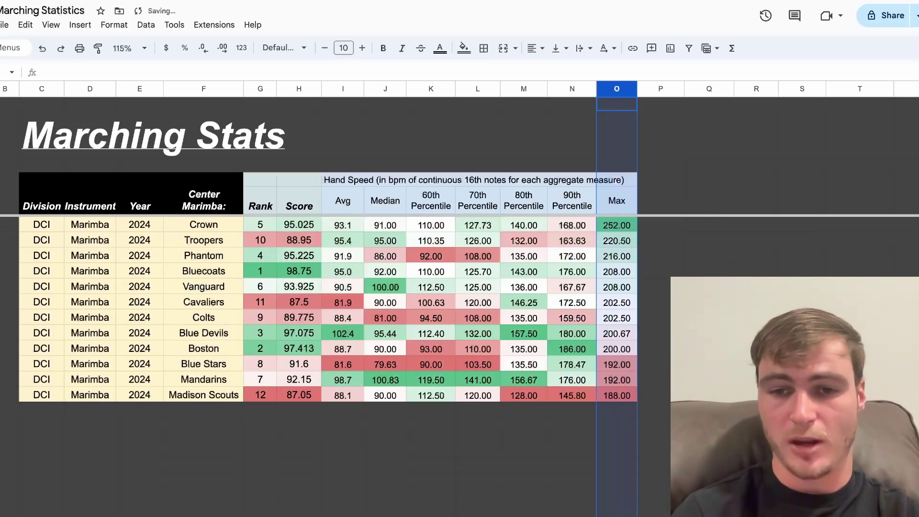
left_click(906, 144)
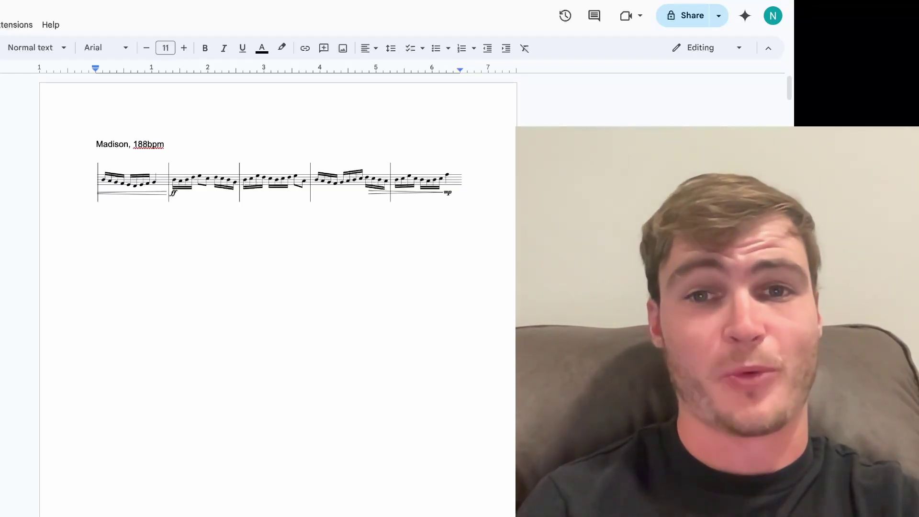
Step: Look through the document's sheet music excerpts with their tempos, from Madison through Vanguard and Bluecoats to Phantom
scroll(278, 287, "down", 10)
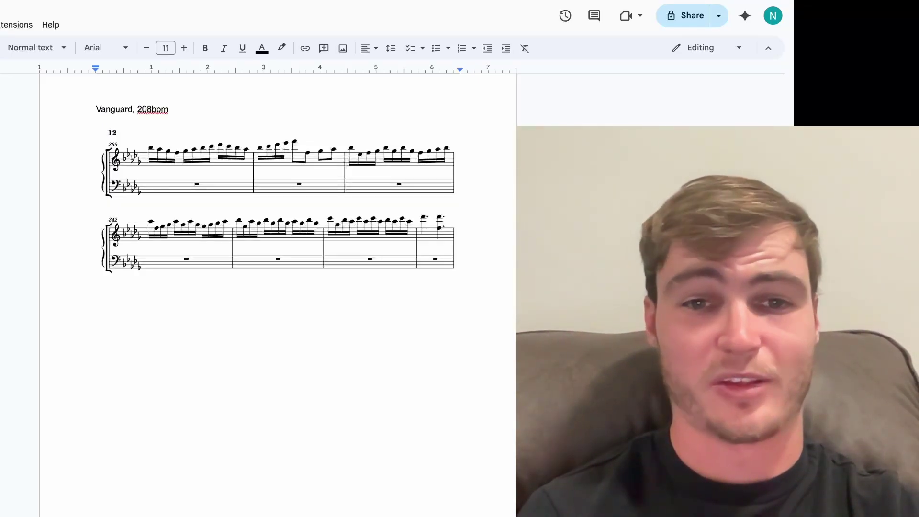
scroll(278, 287, "down", 10)
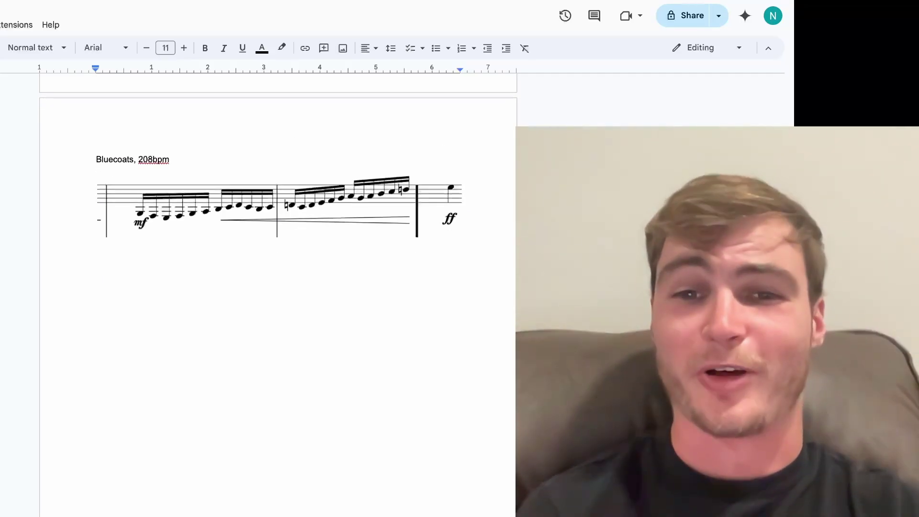
scroll(277, 287, "down", 10)
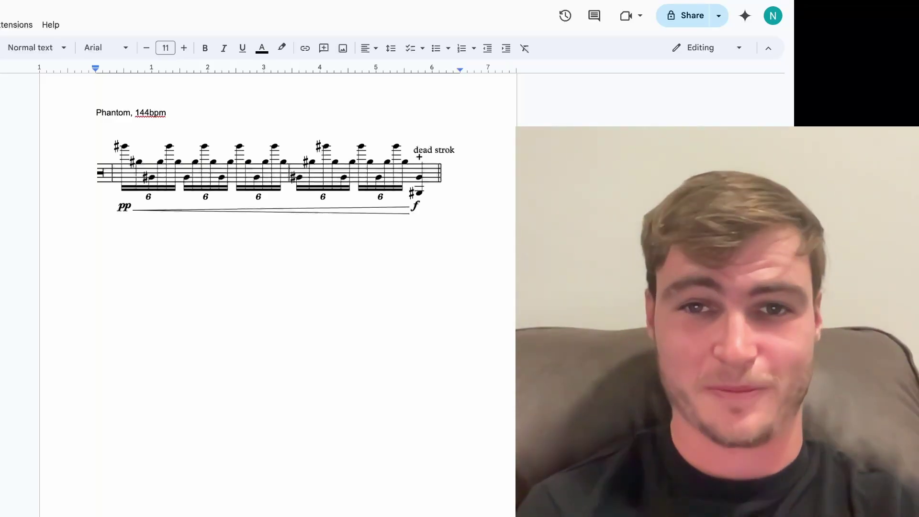
Step: Review the Troopers sheet music excerpt at 168bpm, following the Phantom excerpt in the document
scroll(278, 287, "down", 10)
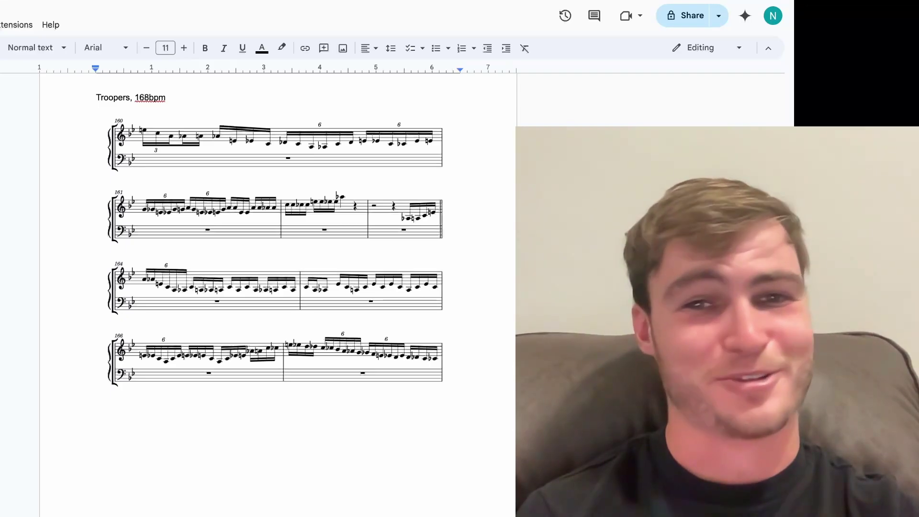
key("Page_Down")
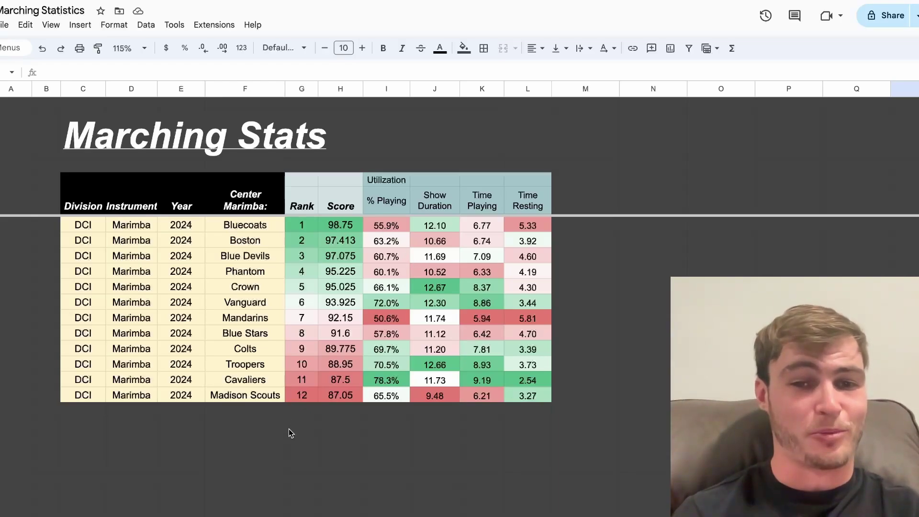
Step: Sort the utilization sheet by the % Playing column from highest to lowest and clear the column selection
left_click(386, 89)
right_click(386, 89)
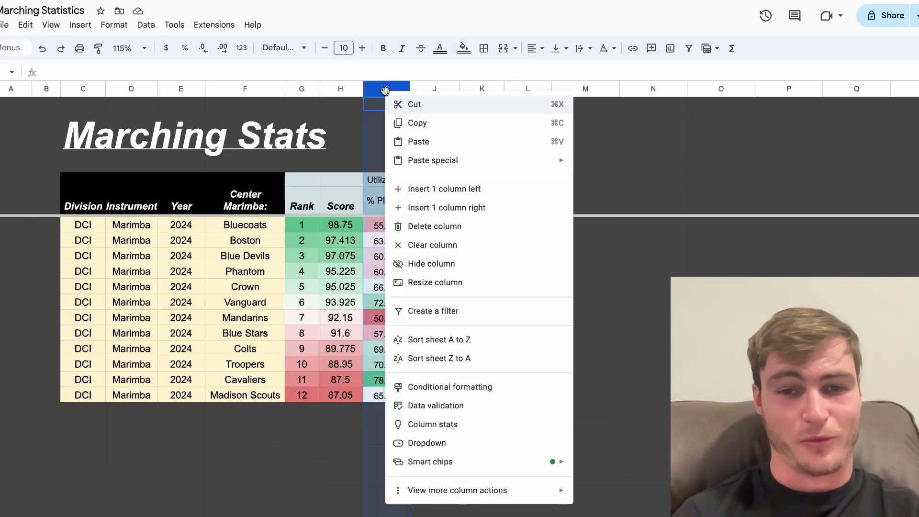
left_click(434, 356)
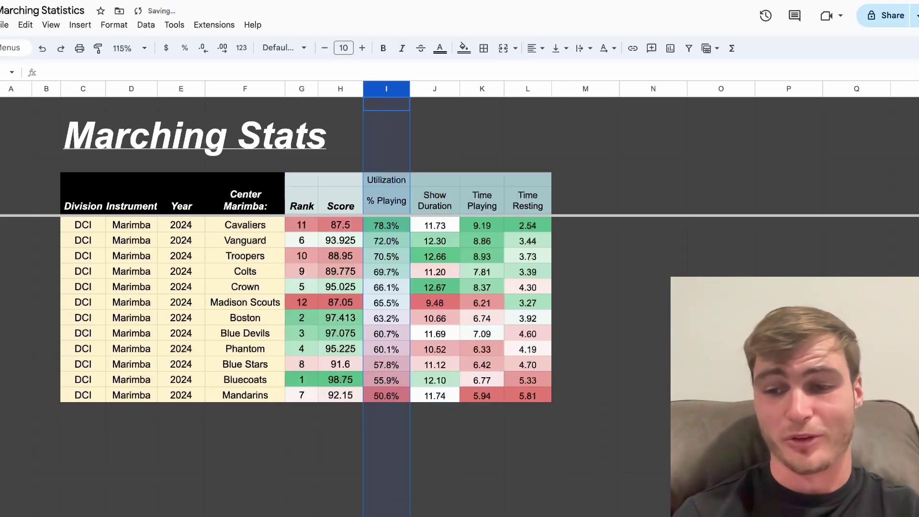
left_click(904, 89)
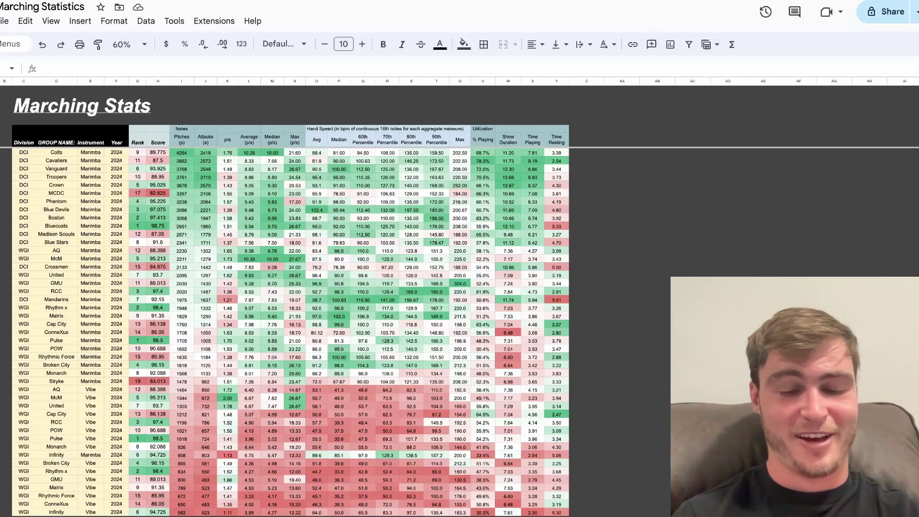
Step: Highlight the Pitches values in the combined DCI and WGI table from Colts down to the last Infinity row, and deselect them
left_click(182, 153)
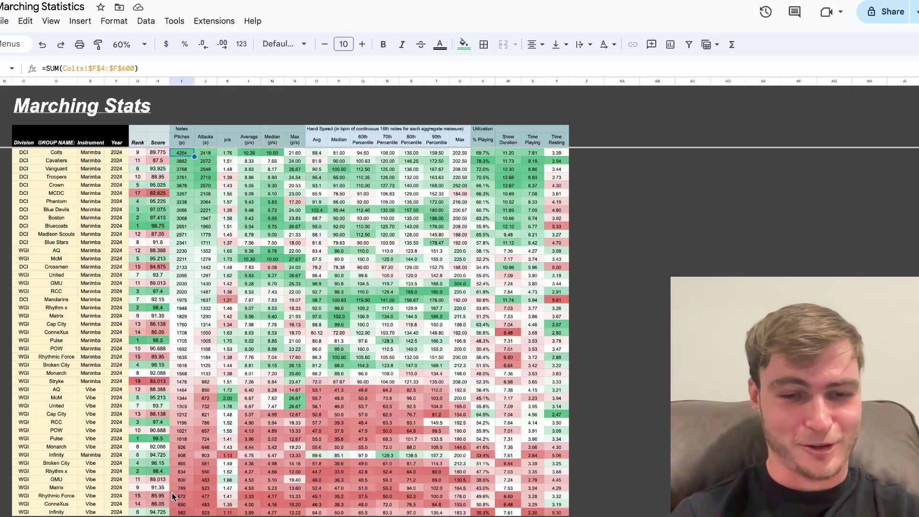
left_click(175, 512, "shift")
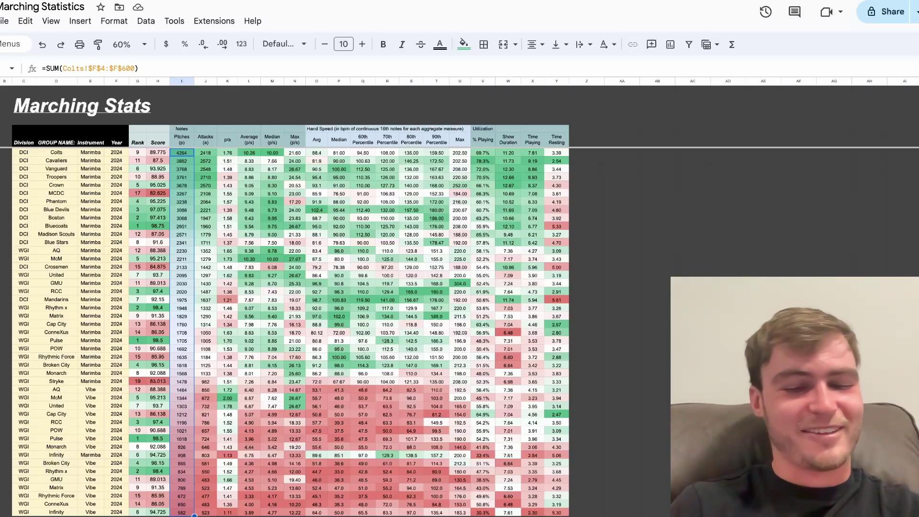
left_click(904, 382)
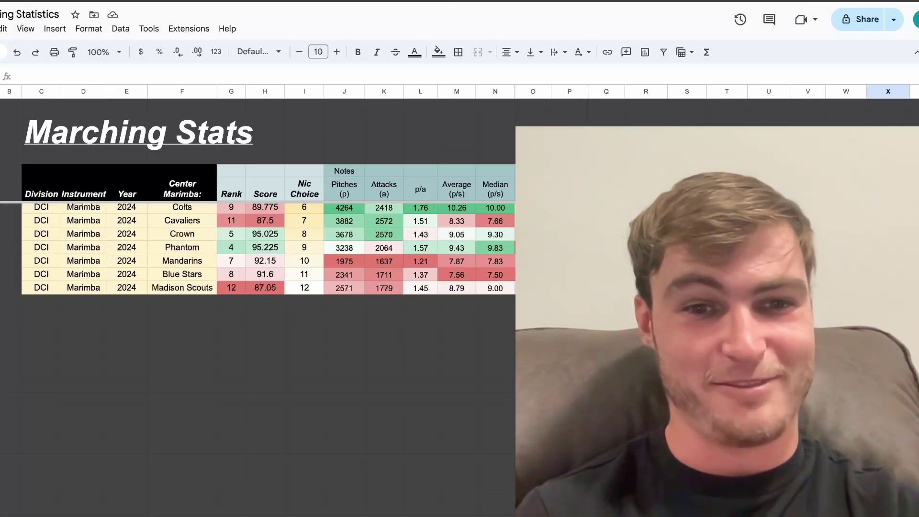
Step: Reveal the center marimba personal-choice ranking row by row, from sixth place up to first
scroll(268, 253, "up", 1)
scroll(268, 254, "up", 1)
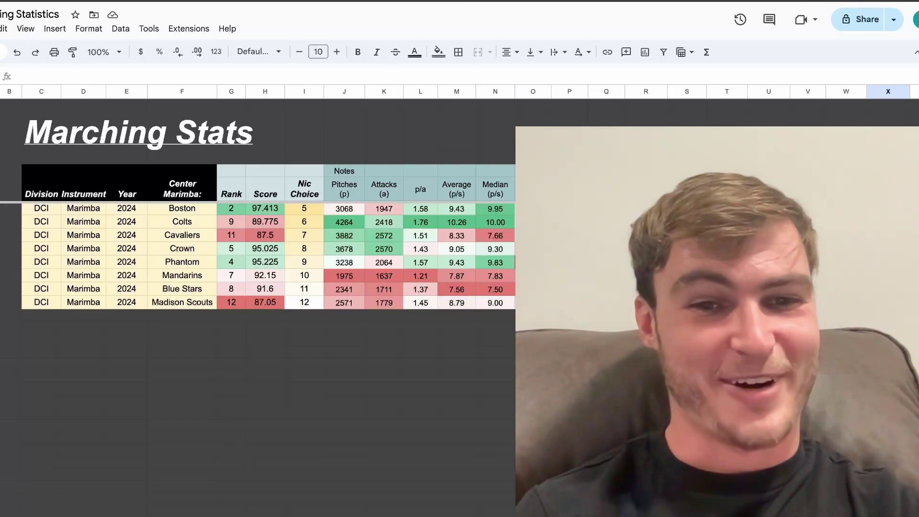
scroll(269, 260, "up", 1)
scroll(269, 260, "up", 1)
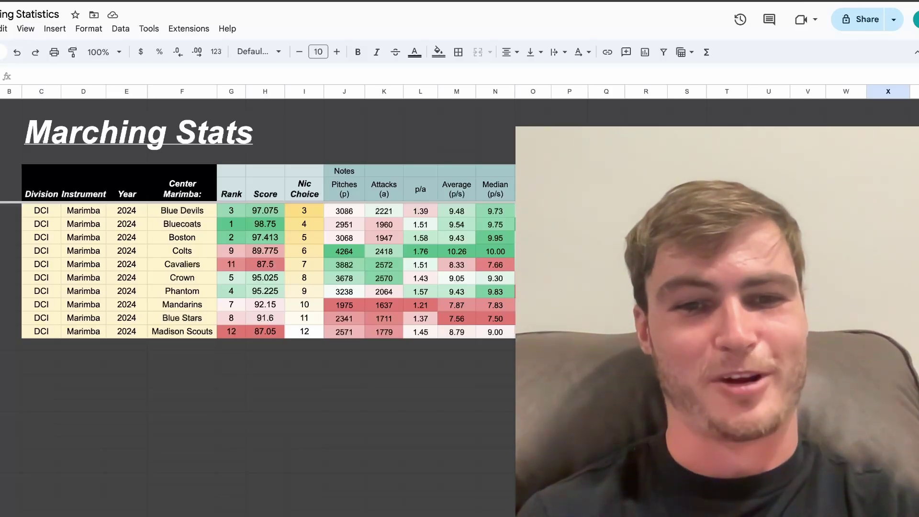
scroll(268, 273, "up", 1)
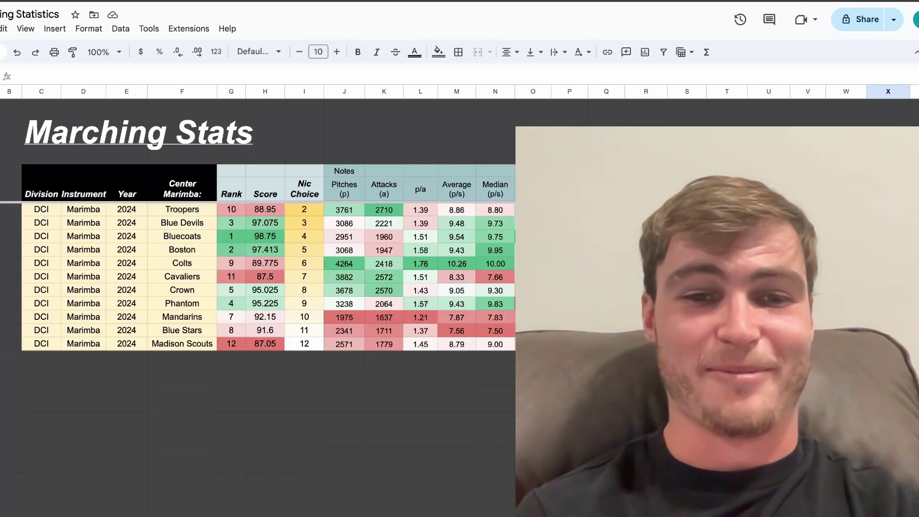
scroll(268, 282, "up", 1)
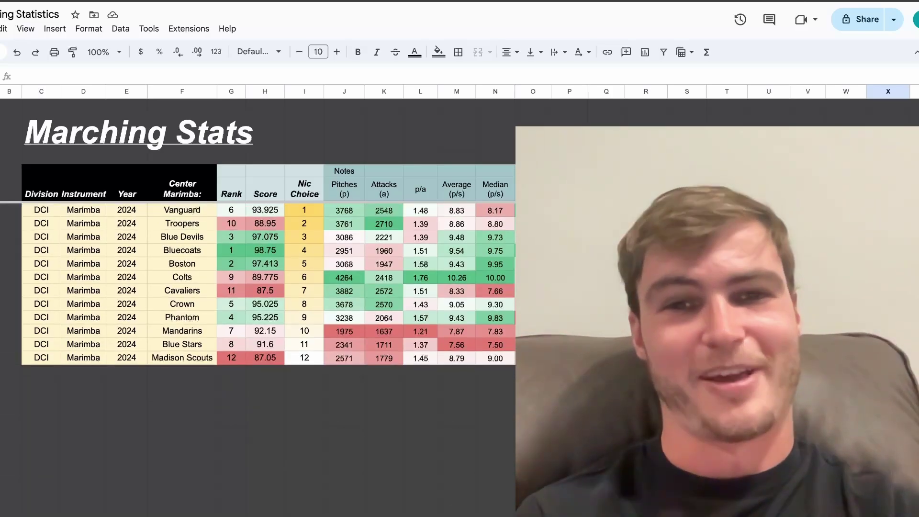